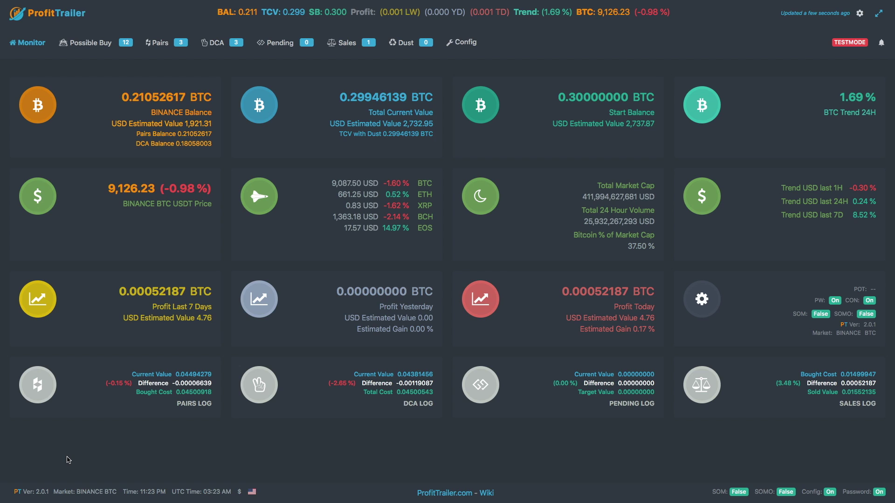
Open the DCA configuration file and look through its general, buy filter and buy settings.
{"action": "mouse_move", "coordinate": [451, 58]}
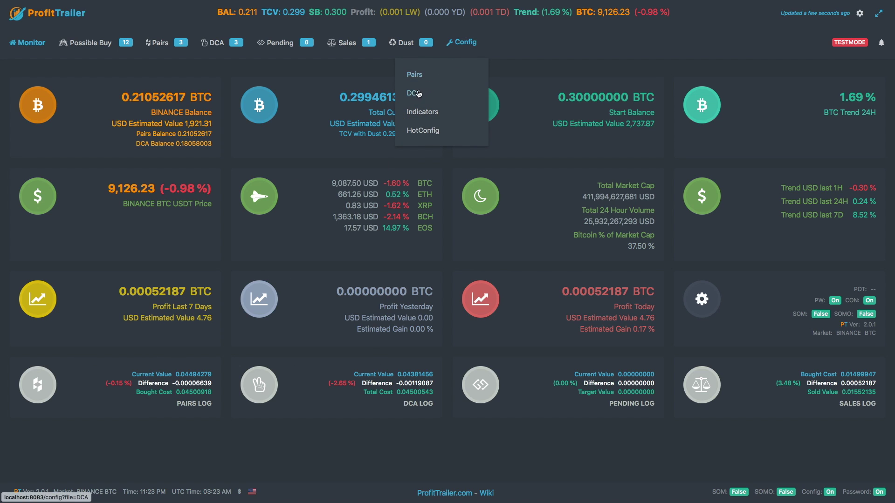
{"action": "left_click", "coordinate": [414, 95]}
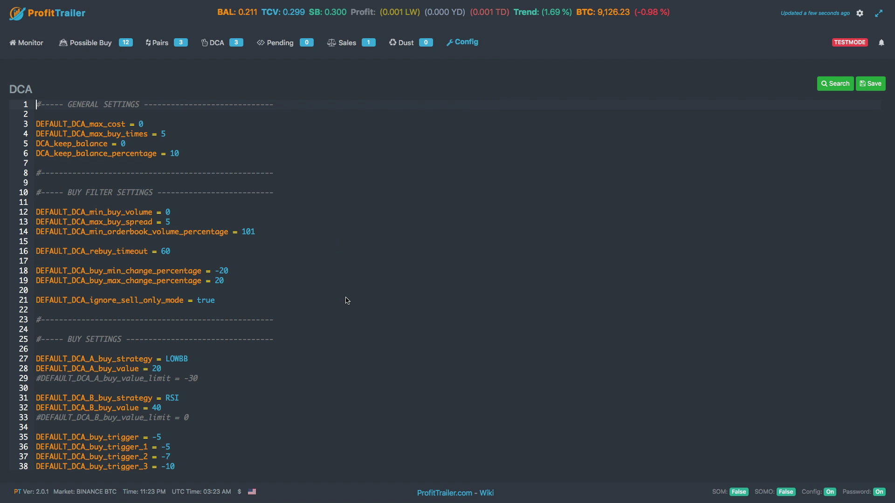
{"action": "scroll", "coordinate": [348, 300], "scroll_direction": "down", "scroll_amount": 5}
{"action": "scroll", "coordinate": [347, 301], "scroll_direction": "up", "scroll_amount": 2}
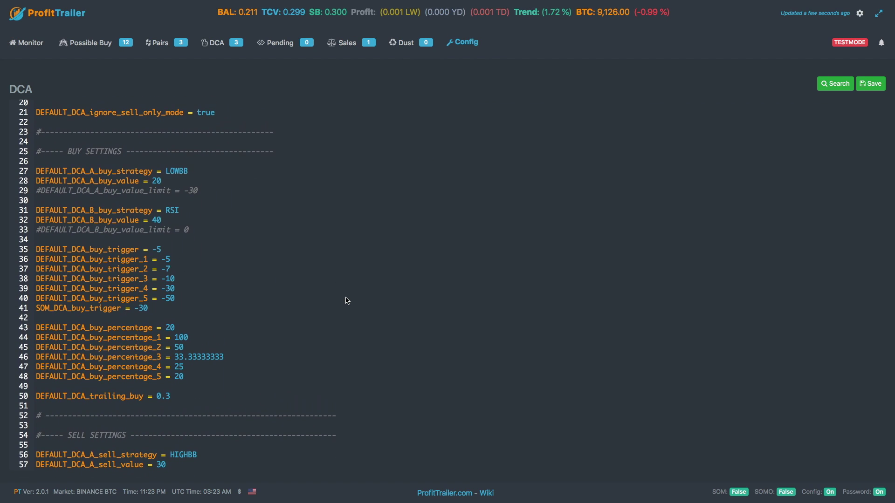
{"action": "type", "text": "++"}
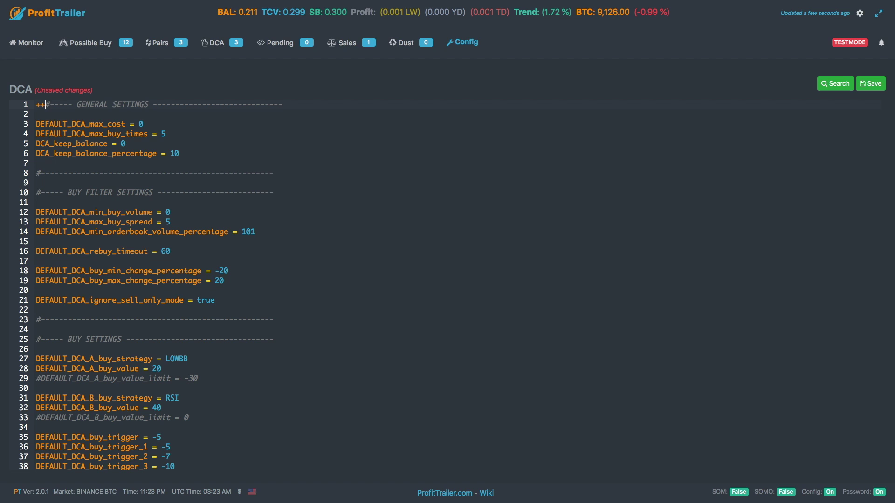
{"action": "key", "text": "BackSpace"}
{"action": "key", "text": "BackSpace"}
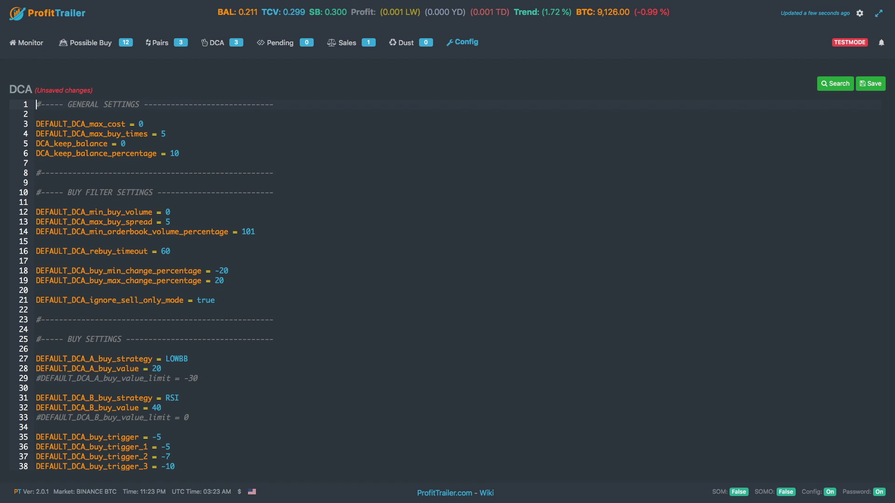
Enlarge the page by two zoom levels and show the BUY SETTINGS section of the DCA configuration.
{"action": "key", "text": "ctrl+plus"}
{"action": "key", "text": "ctrl+plus"}
{"action": "scroll", "coordinate": [456, 327], "scroll_direction": "down", "scroll_amount": 5}
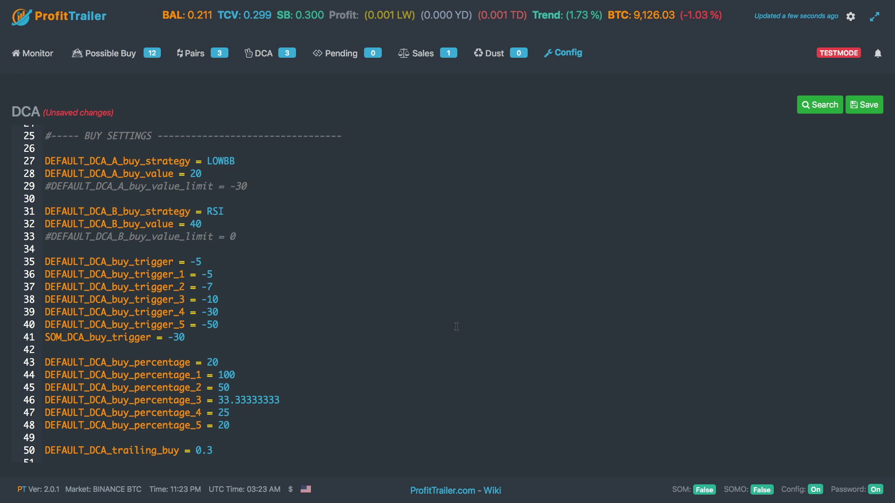
Open the ProfitTrailer wiki's dca.properties page in a separate tab and review its DCA explanation and Setup Files links.
{"action": "left_click", "coordinate": [492, 496], "text": "super"}
{"action": "mouse_move", "coordinate": [720, 3]}
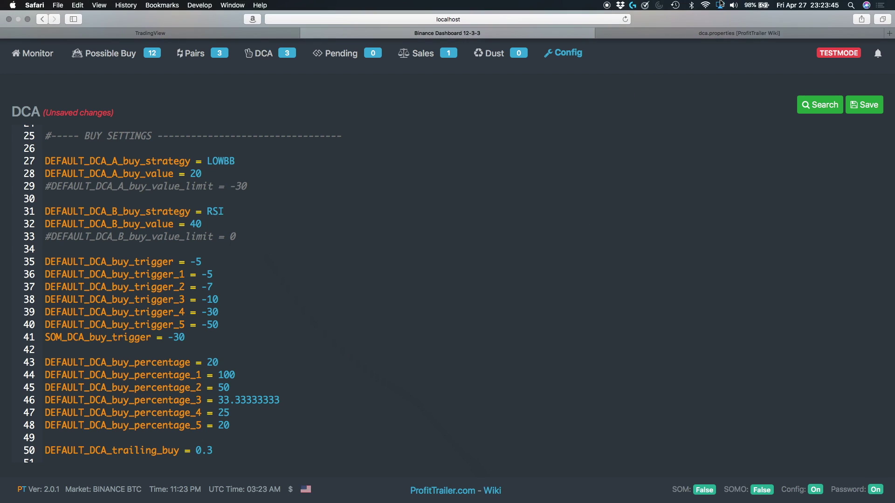
{"action": "left_click", "coordinate": [724, 35]}
{"action": "scroll", "coordinate": [622, 176], "scroll_direction": "up", "scroll_amount": 10}
{"action": "scroll", "coordinate": [623, 177], "scroll_direction": "up", "scroll_amount": 20}
{"action": "scroll", "coordinate": [622, 175], "scroll_direction": "up", "scroll_amount": 15}
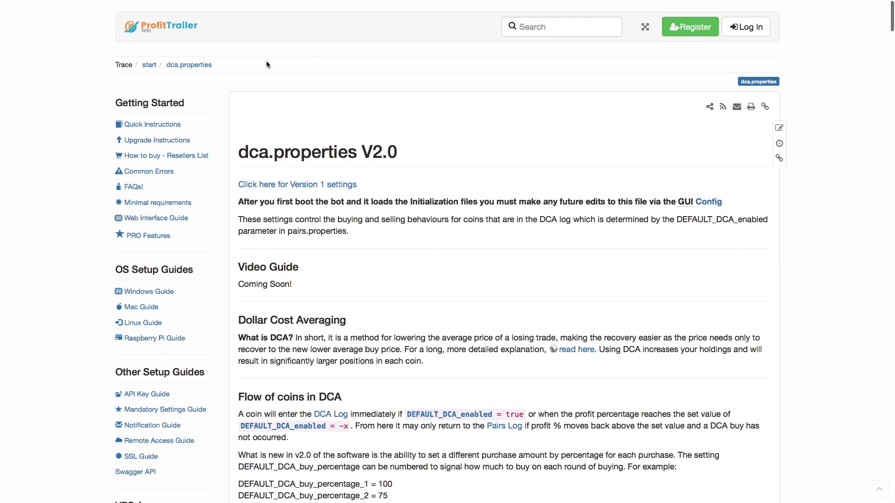
{"action": "scroll", "coordinate": [79, 251], "scroll_direction": "down", "scroll_amount": 3}
{"action": "scroll", "coordinate": [79, 250], "scroll_direction": "down", "scroll_amount": 5}
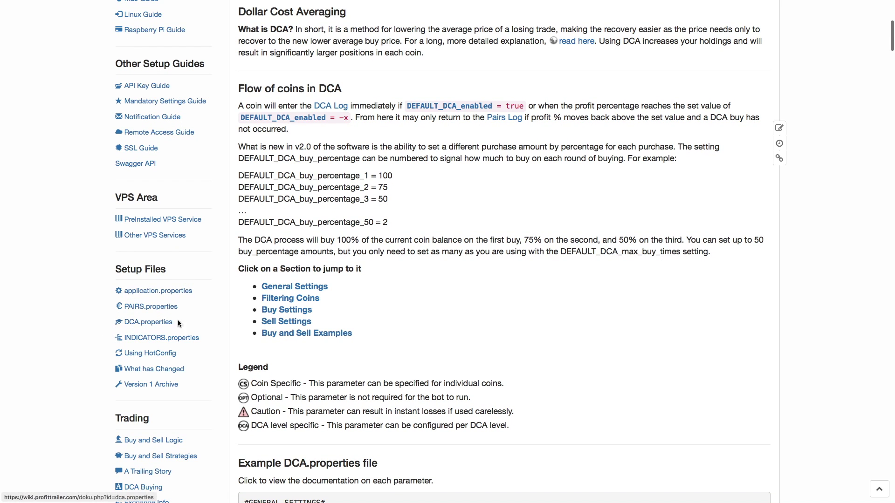
{"action": "scroll", "coordinate": [398, 194], "scroll_direction": "up", "scroll_amount": 8}
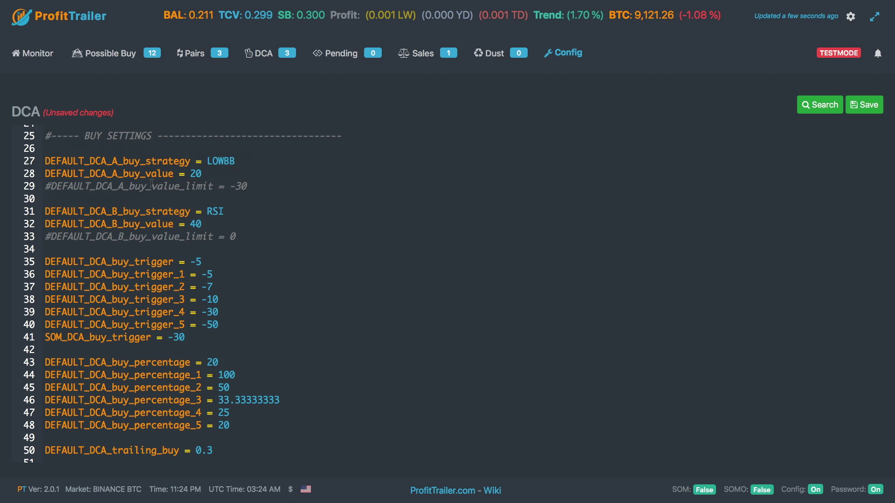
Examine DCA buy strategy A in the configuration, highlighting its strategy name and the commented-out buy value limit line.
{"action": "left_click", "coordinate": [238, 163]}
{"action": "left_click_drag", "start_coordinate": [238, 165], "coordinate": [208, 161]}
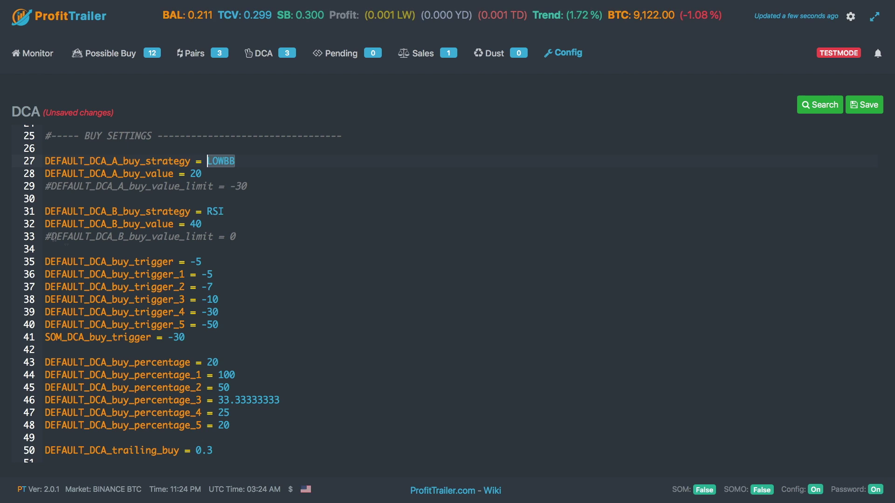
{"action": "left_click", "coordinate": [80, 186]}
{"action": "left_click_drag", "start_coordinate": [81, 185], "coordinate": [244, 193]}
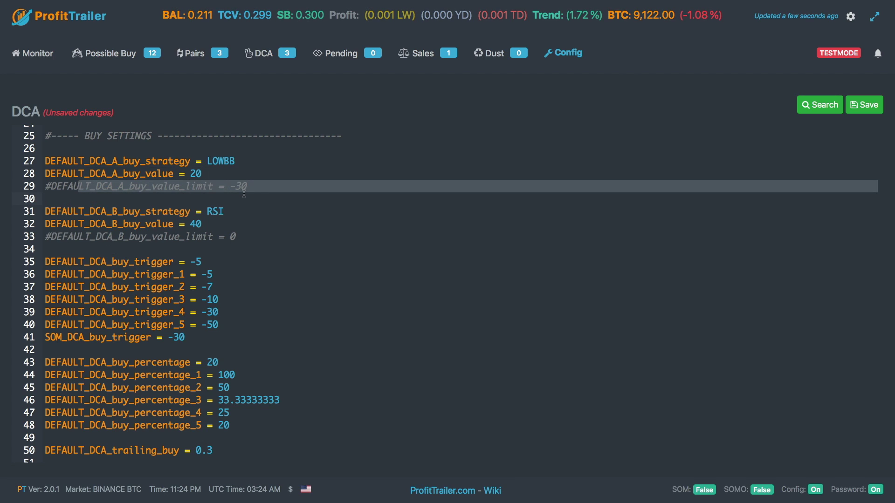
{"action": "left_click", "coordinate": [243, 194]}
{"action": "left_click", "coordinate": [47, 187]}
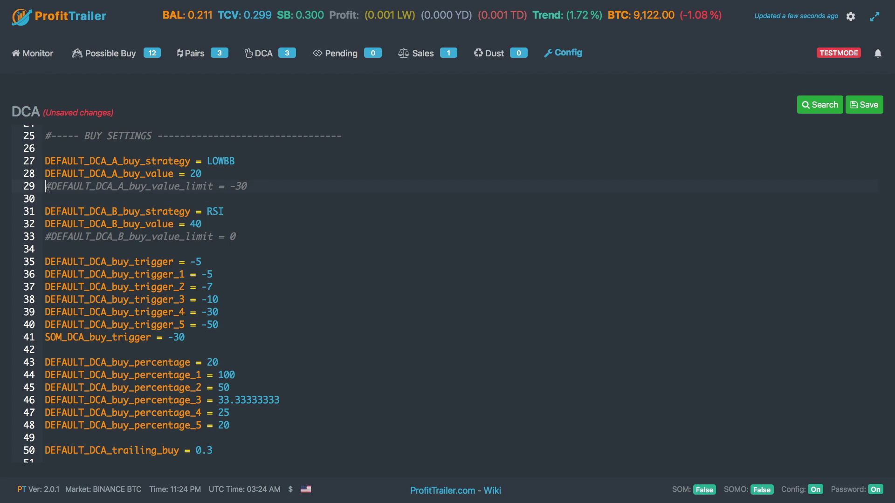
{"action": "key", "text": "Right"}
{"action": "left_click", "coordinate": [124, 187]}
Examine DCA buy strategy B, highlighting its buy value and the commented-out buy value limit line.
{"action": "left_click", "coordinate": [117, 212]}
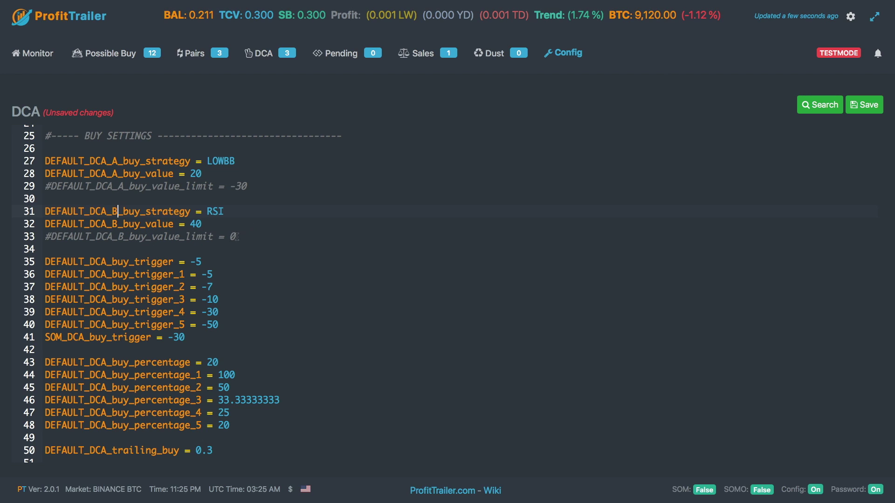
{"action": "left_click_drag", "start_coordinate": [202, 225], "coordinate": [180, 224]}
{"action": "left_click_drag", "start_coordinate": [50, 237], "coordinate": [262, 233]}
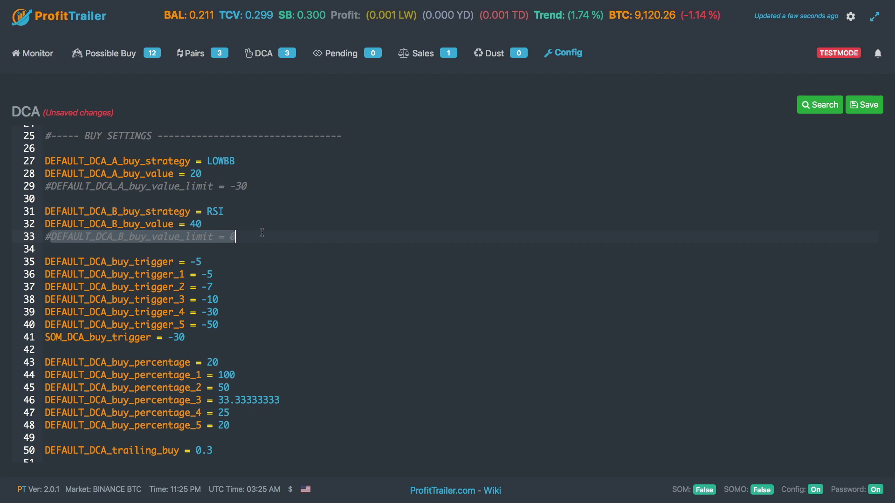
{"action": "left_click", "coordinate": [263, 232]}
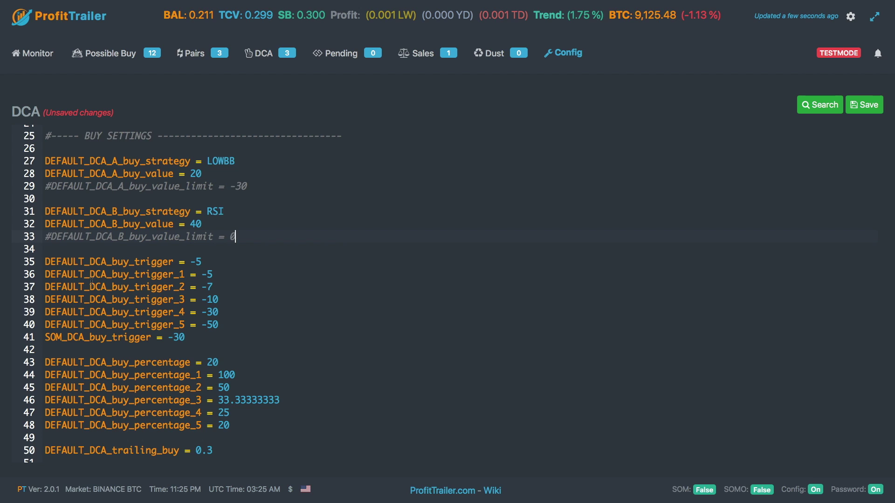
Review the default DCA buy trigger, the numbered triggers 1 to 5 and SOM_DCA_buy_trigger, highlighting each group.
{"action": "scroll", "coordinate": [84, 287], "scroll_direction": "down", "scroll_amount": 5}
{"action": "scroll", "coordinate": [92, 281], "scroll_direction": "up", "scroll_amount": 4}
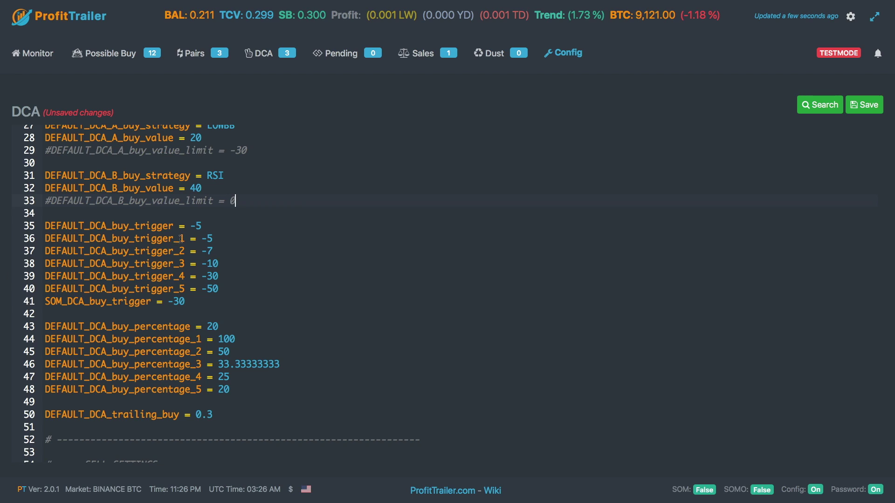
{"action": "left_click_drag", "start_coordinate": [201, 226], "coordinate": [157, 226]}
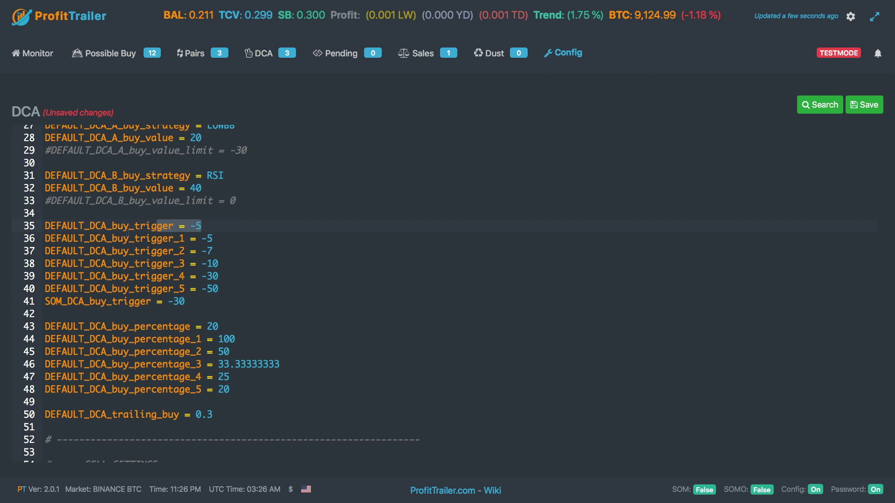
{"action": "left_click_drag", "start_coordinate": [46, 239], "coordinate": [251, 289]}
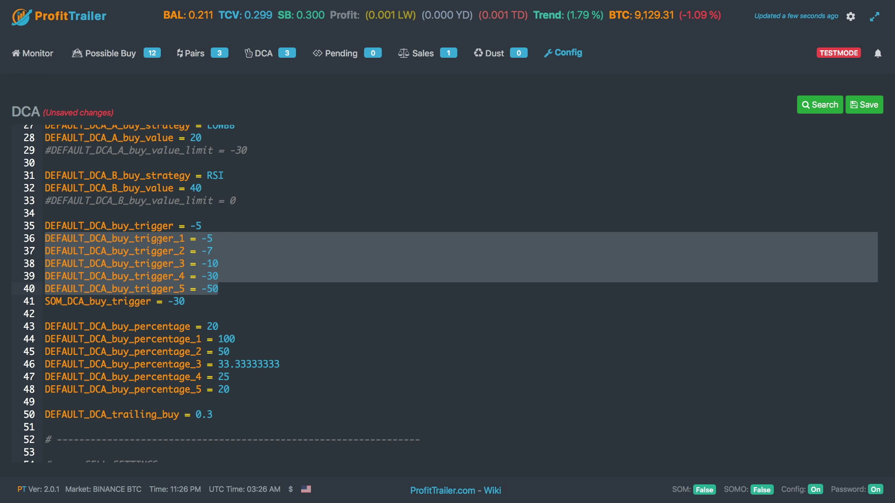
{"action": "left_click", "coordinate": [192, 298]}
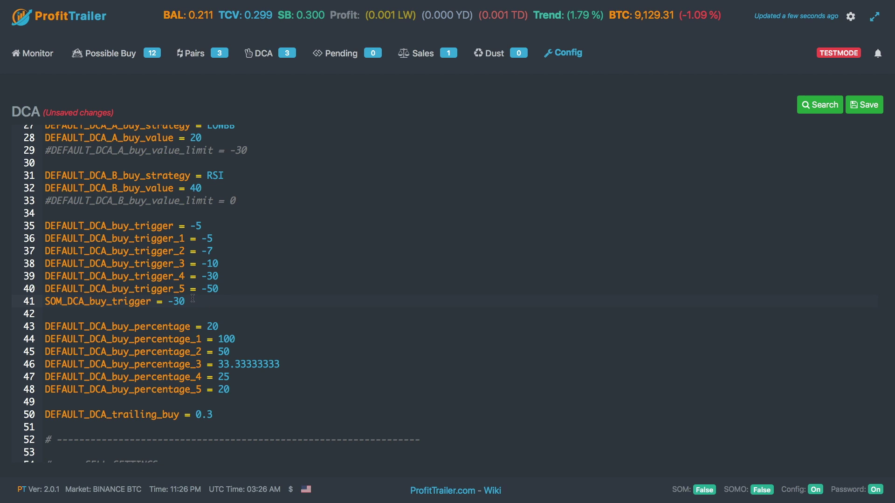
{"action": "left_click_drag", "start_coordinate": [193, 299], "coordinate": [41, 303]}
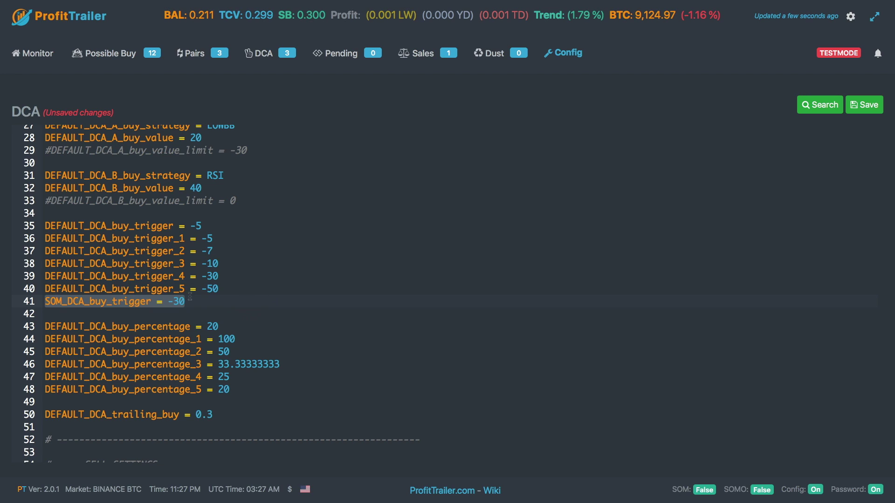
Try adding the suffix _1 to the SOM_DCA_buy_trigger parameter name and restore the original name.
{"action": "left_click", "coordinate": [152, 302]}
{"action": "type", "text": "_1"}
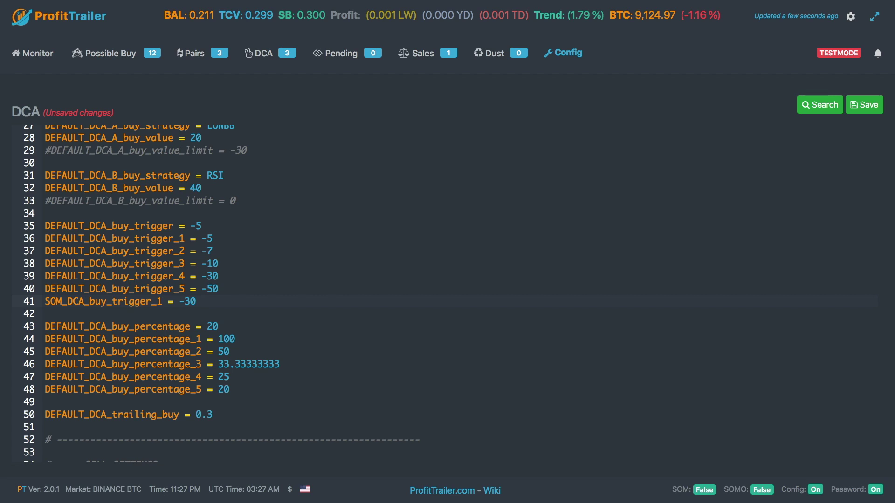
{"action": "key", "text": "BackSpace"}
{"action": "key", "text": "BackSpace"}
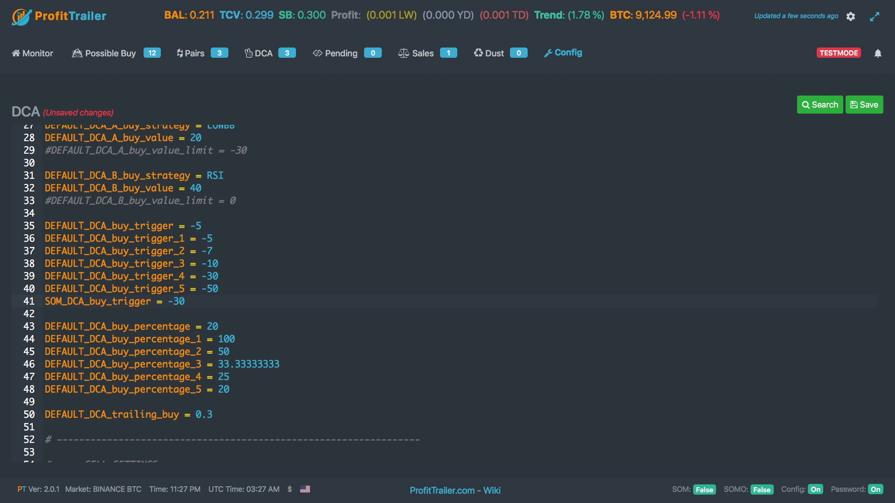
{"action": "left_click", "coordinate": [156, 301]}
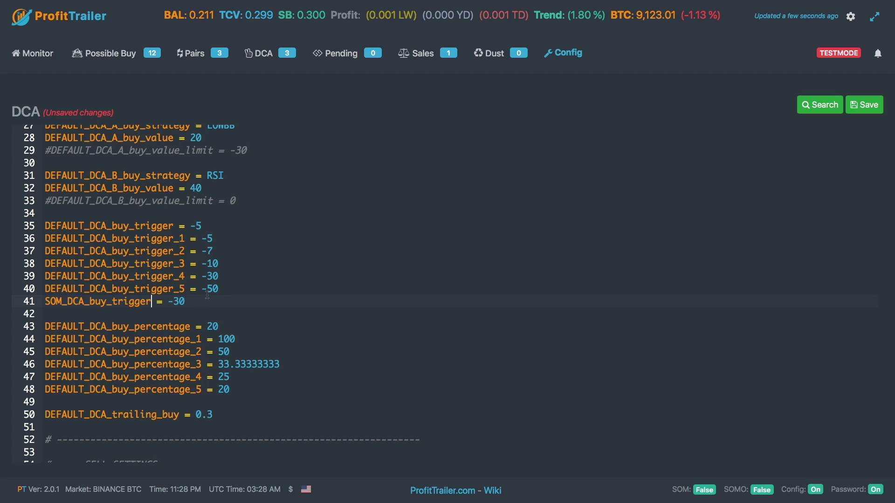
Compare DEFAULT_DCA_buy_percentage with the numbered buy percentages 1 to 5, highlighting the single line and the numbered block.
{"action": "left_click_drag", "start_coordinate": [44, 327], "coordinate": [239, 326]}
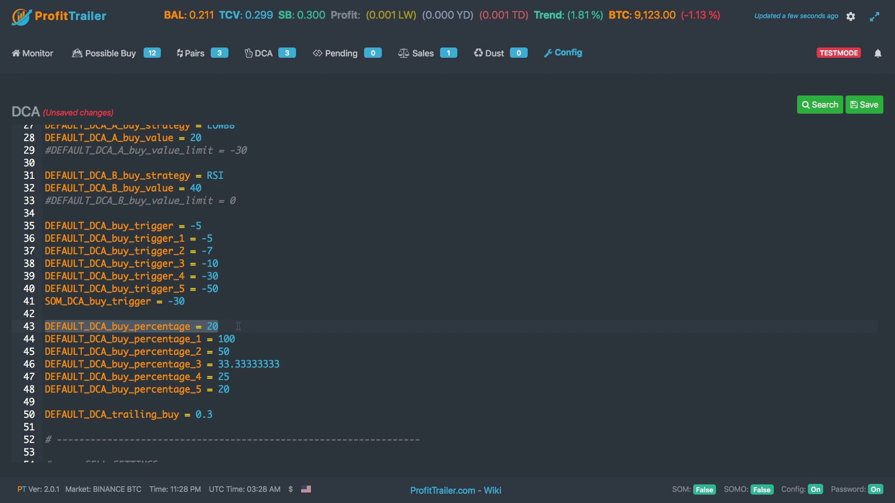
{"action": "left_click_drag", "start_coordinate": [45, 339], "coordinate": [230, 390]}
{"action": "left_click", "coordinate": [234, 324]}
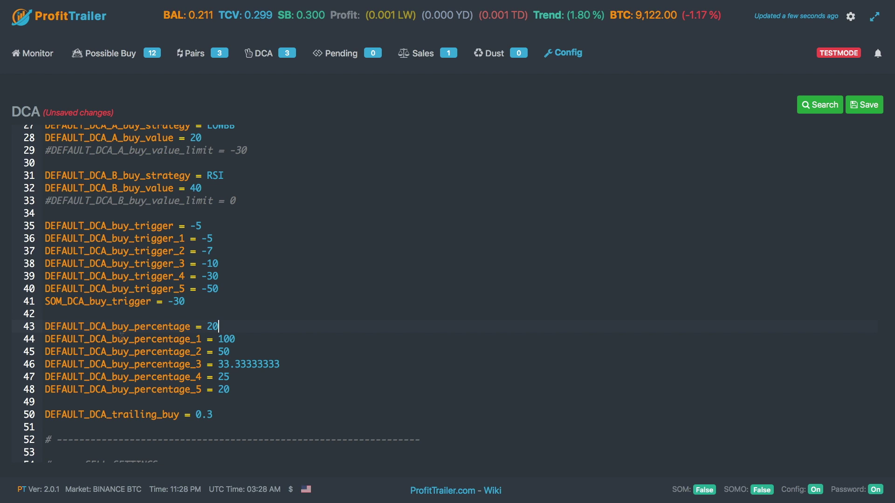
{"action": "left_click_drag", "start_coordinate": [45, 340], "coordinate": [255, 384]}
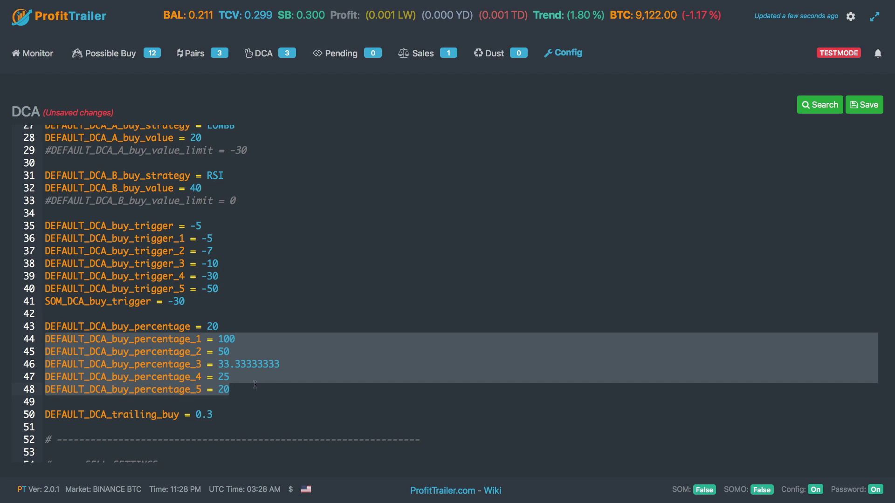
{"action": "left_click", "coordinate": [255, 385]}
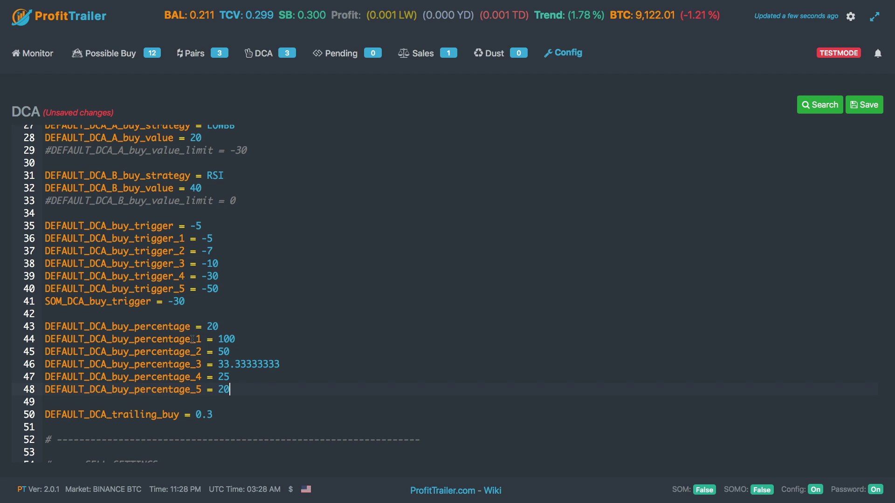
{"action": "left_click_drag", "start_coordinate": [219, 326], "coordinate": [67, 327]}
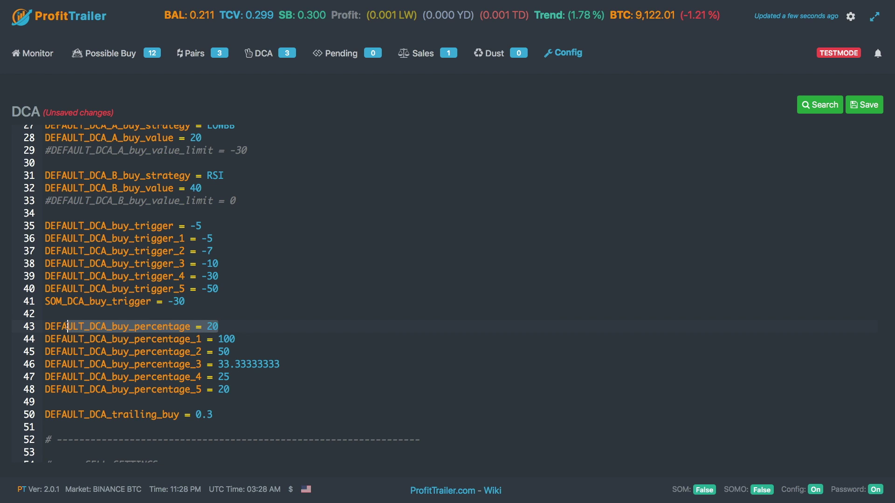
{"action": "left_click", "coordinate": [264, 390]}
{"action": "left_click_drag", "start_coordinate": [218, 339], "coordinate": [263, 388]}
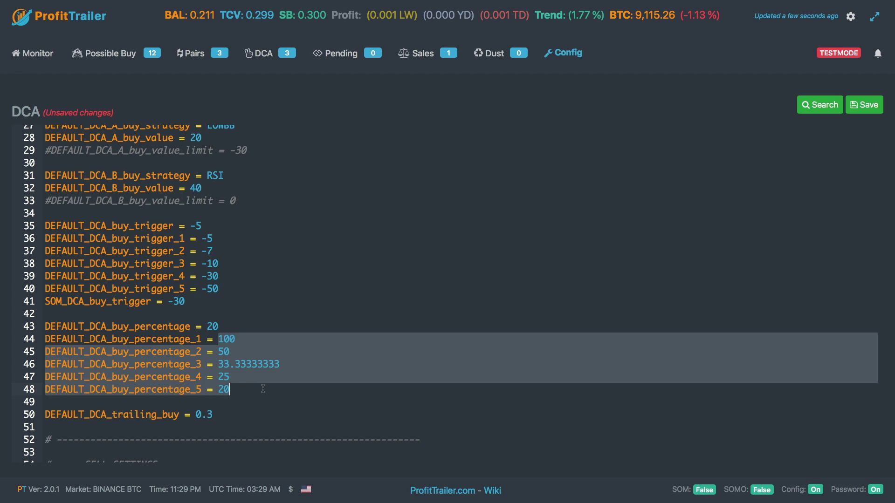
{"action": "scroll", "coordinate": [263, 388], "scroll_direction": "down", "scroll_amount": 1}
{"action": "scroll", "coordinate": [269, 399], "scroll_direction": "up", "scroll_amount": 1}
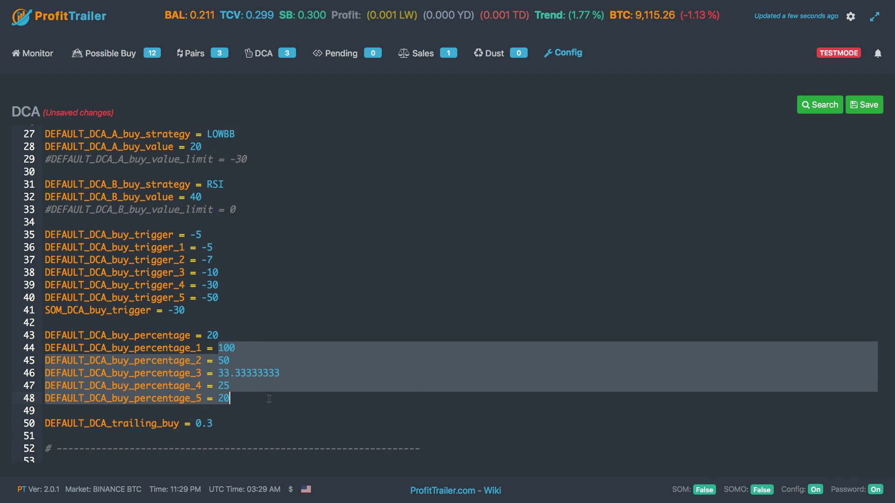
Try to highlight the DEFAULT_DCA_trailing_buy line and undo the accidental move of its text.
{"action": "left_click", "coordinate": [226, 423]}
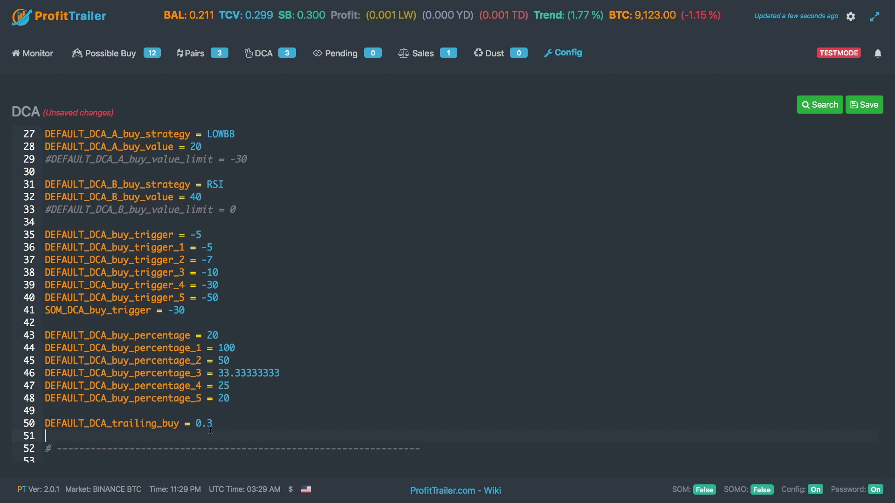
{"action": "double_click", "coordinate": [225, 423]}
{"action": "left_click_drag", "start_coordinate": [226, 424], "coordinate": [91, 419]}
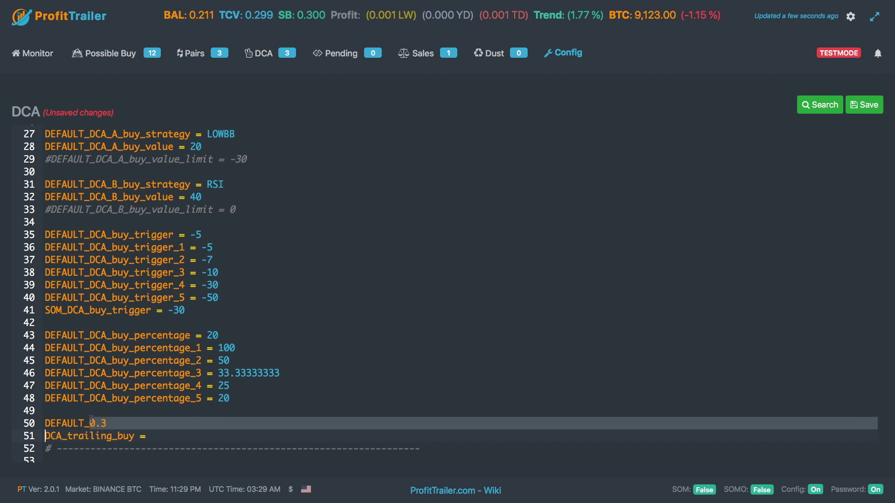
{"action": "key", "text": "ctrl+z"}
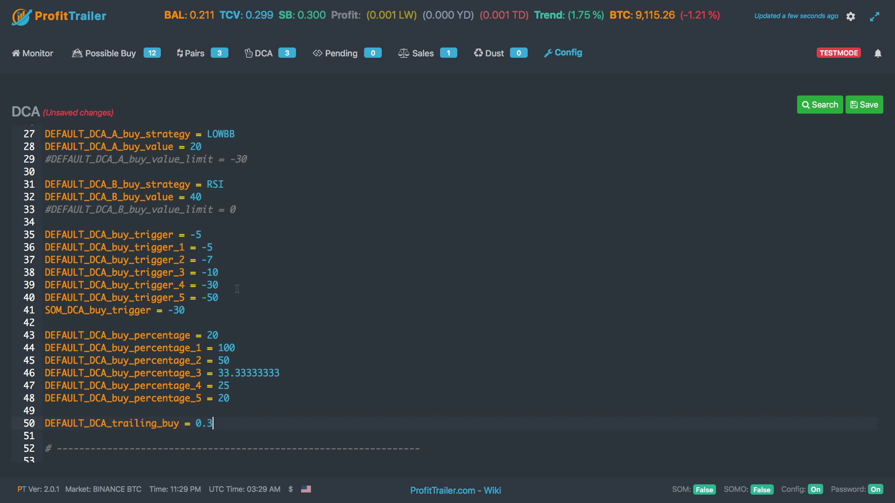
Highlight the DCA A and B buy strategy settings for review.
{"action": "left_click", "coordinate": [214, 262]}
{"action": "left_click_drag", "start_coordinate": [228, 201], "coordinate": [201, 134]}
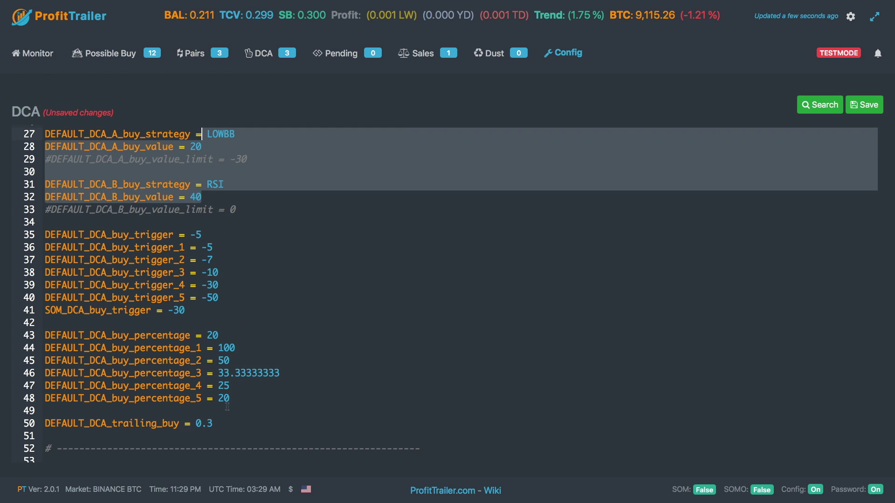
Leave the DCA configuration, discarding its unsaved changes, and open the DCA log of held coins.
{"action": "left_click", "coordinate": [222, 425]}
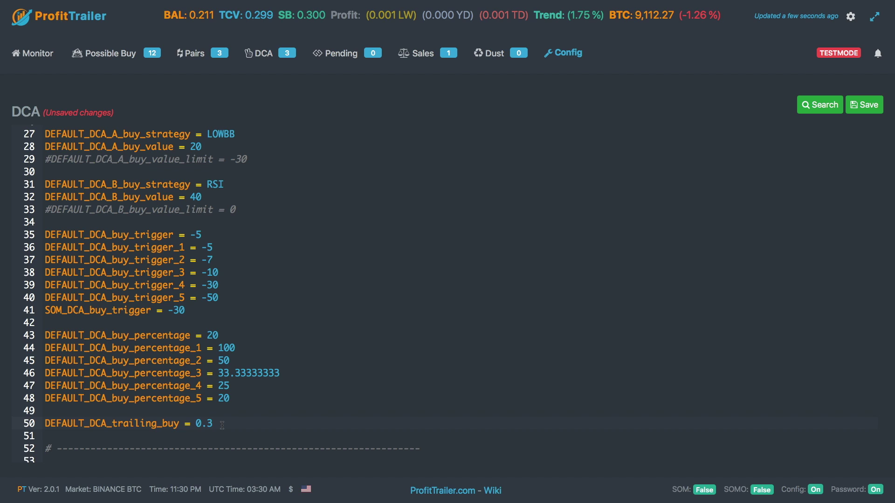
{"action": "scroll", "coordinate": [222, 425], "scroll_direction": "up", "scroll_amount": 2}
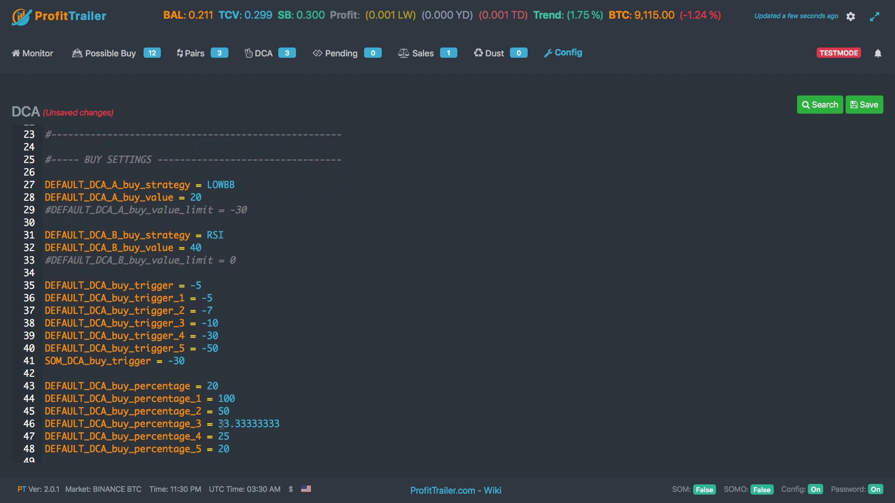
{"action": "scroll", "coordinate": [222, 425], "scroll_direction": "up", "scroll_amount": 1}
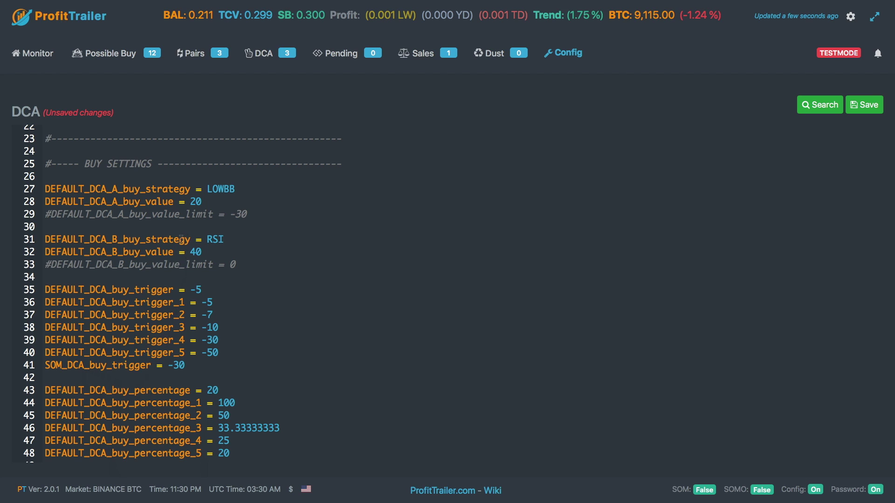
{"action": "left_click", "coordinate": [264, 52]}
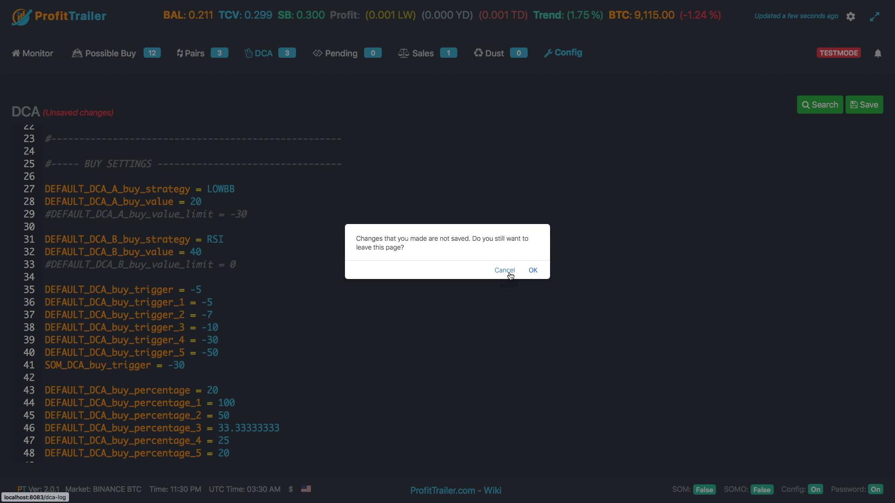
{"action": "left_click", "coordinate": [504, 270]}
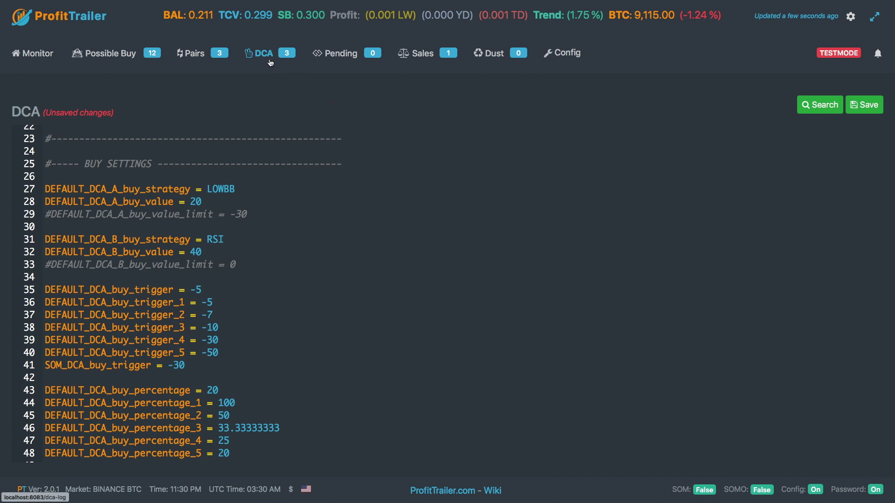
{"action": "left_click", "coordinate": [271, 60]}
{"action": "left_click", "coordinate": [532, 271]}
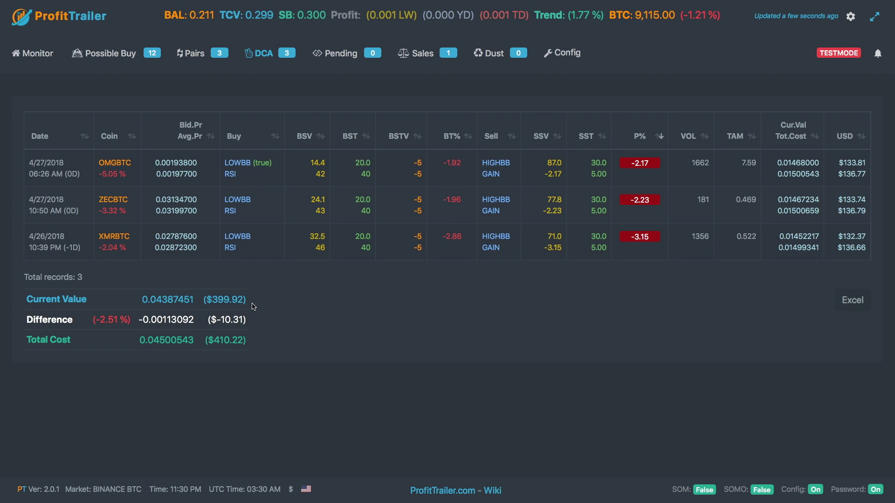
Review the buy settings in the DCA configuration file and check the Buy Strategy Trigger Value column in the DCA log.
{"action": "left_click", "coordinate": [564, 53]}
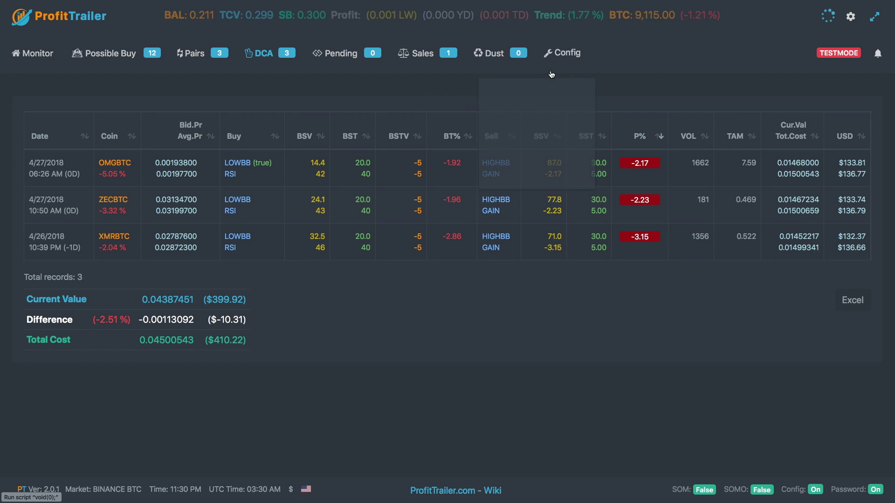
{"action": "left_click", "coordinate": [515, 112]}
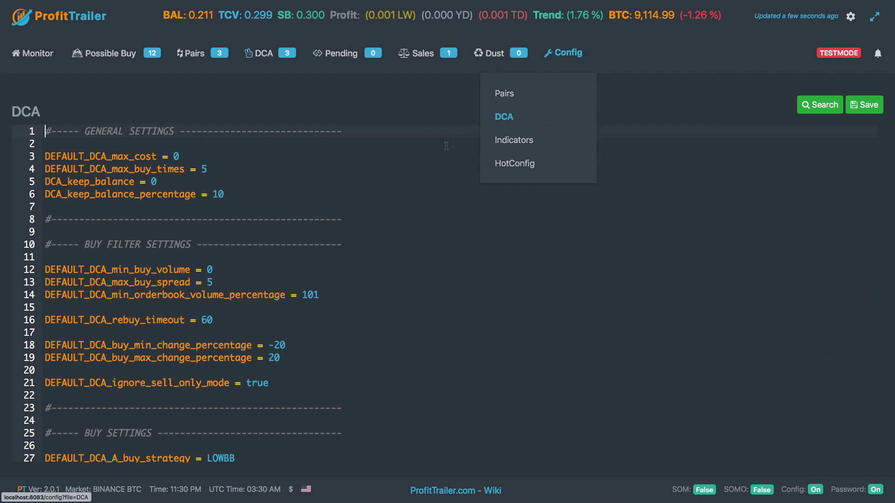
{"action": "scroll", "coordinate": [259, 311], "scroll_direction": "down", "scroll_amount": 5}
{"action": "scroll", "coordinate": [260, 311], "scroll_direction": "up", "scroll_amount": 3}
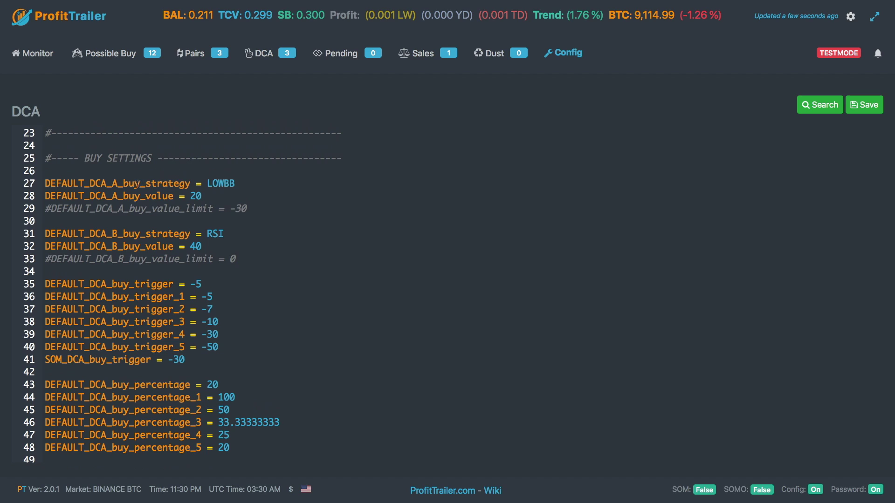
{"action": "left_click", "coordinate": [261, 54]}
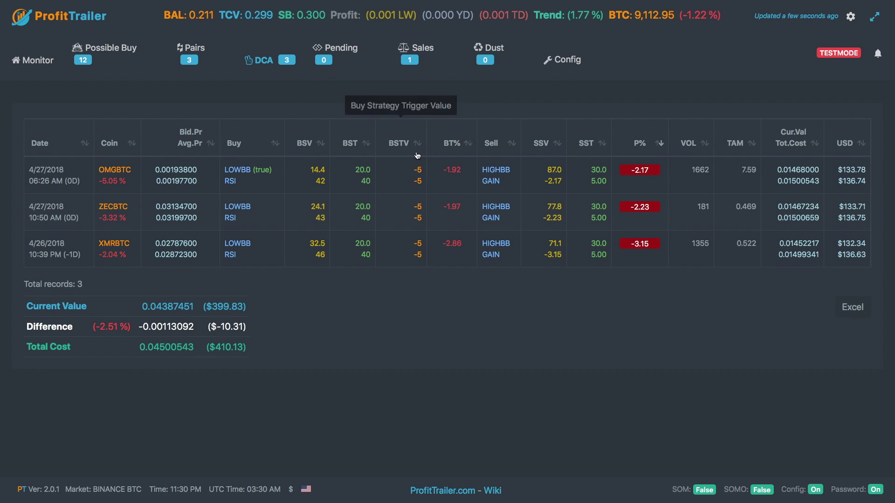
Reopen the DCA configuration and highlight the block from DEFAULT_DCA_buy_trigger through DEFAULT_DCA_buy_trigger_5.
{"action": "mouse_move", "coordinate": [567, 60]}
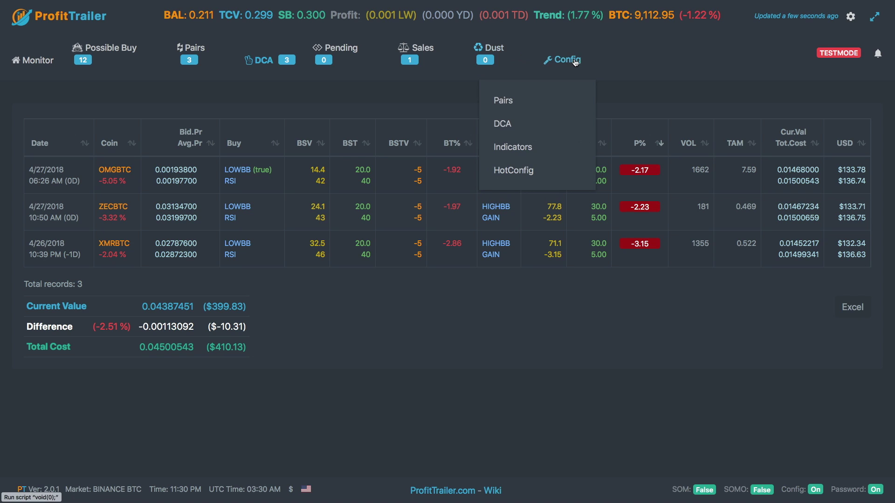
{"action": "left_click", "coordinate": [510, 123]}
{"action": "scroll", "coordinate": [317, 331], "scroll_direction": "down", "scroll_amount": 8}
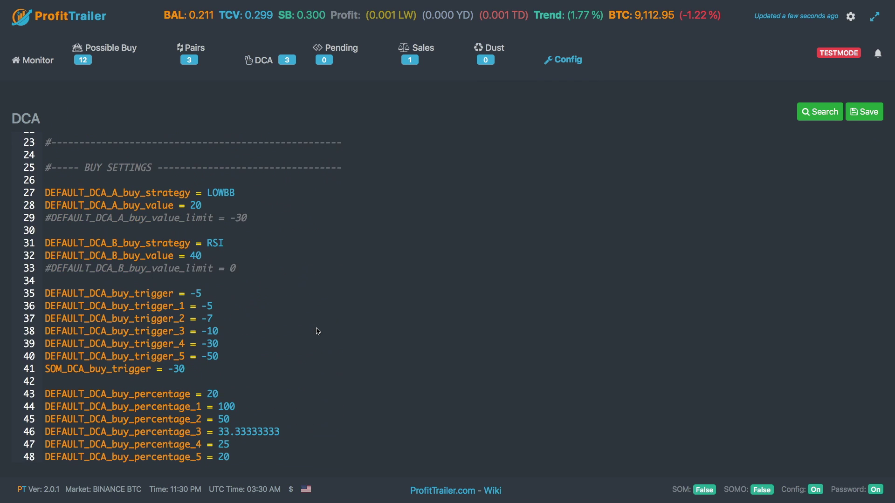
{"action": "scroll", "coordinate": [318, 332], "scroll_direction": "up", "scroll_amount": 2}
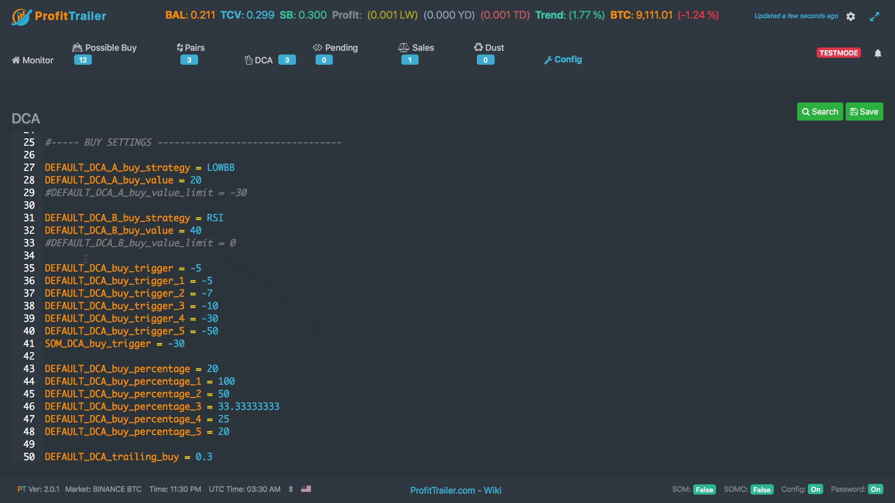
{"action": "left_click_drag", "start_coordinate": [43, 268], "coordinate": [242, 337]}
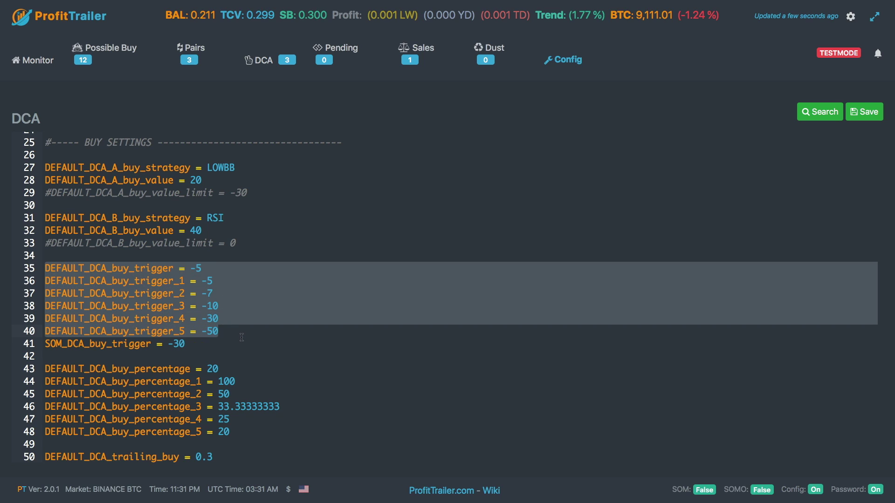
Compare the buy triggers with the DCA log's columns and bring up the list of configuration files.
{"action": "left_click", "coordinate": [261, 61]}
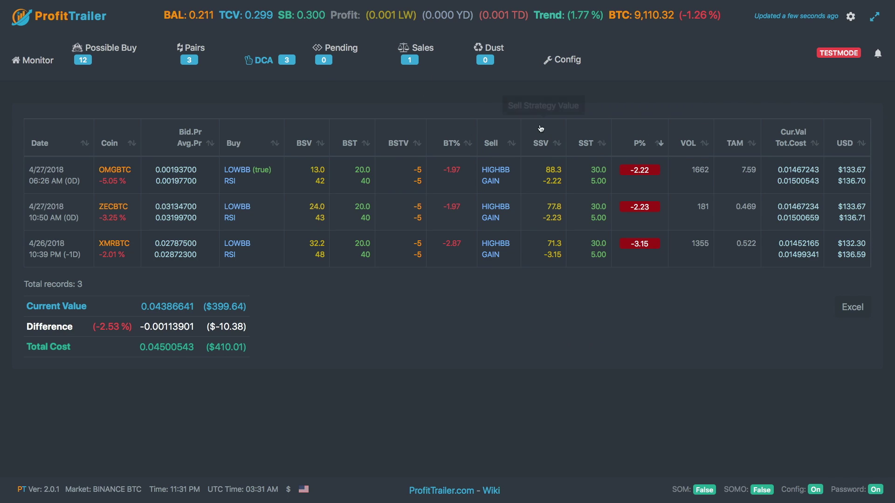
{"action": "left_click", "coordinate": [556, 70]}
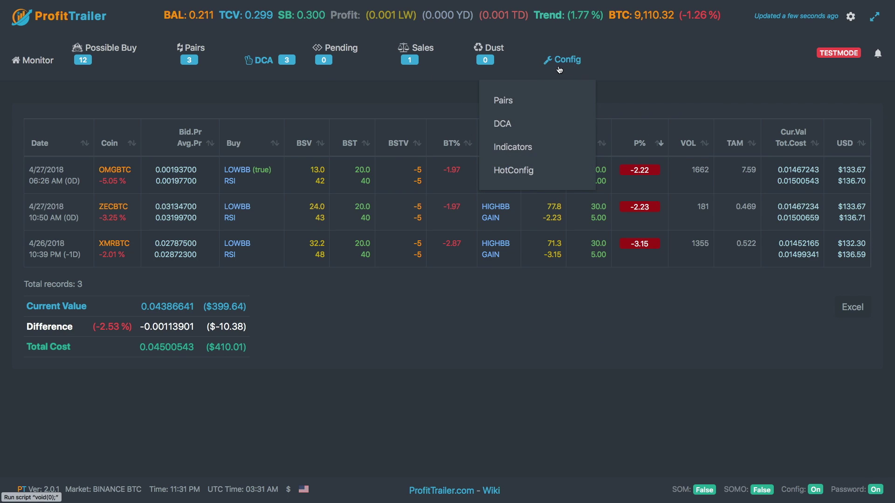